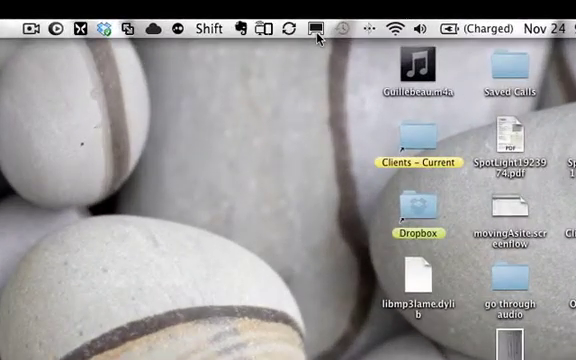
# Step: Browse the menu bar's Displays and Bluetooth lists without choosing anything
pyautogui.click(316, 29)
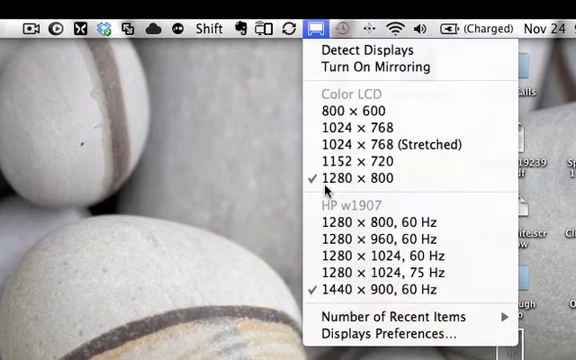
pyautogui.click(225, 193)
pyautogui.click(314, 27)
pyautogui.click(249, 210)
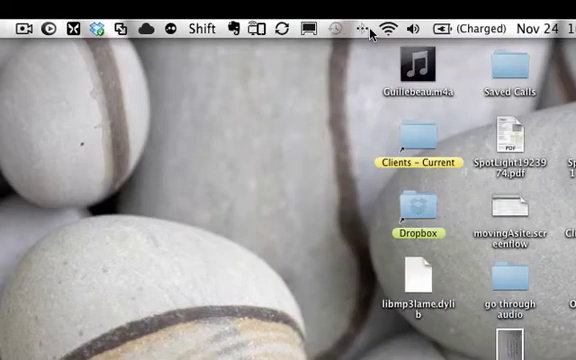
pyautogui.click(365, 28)
pyautogui.click(288, 88)
# Step: Open Displays Preferences for the Color LCD screen from the menu bar Displays list
pyautogui.click(308, 28)
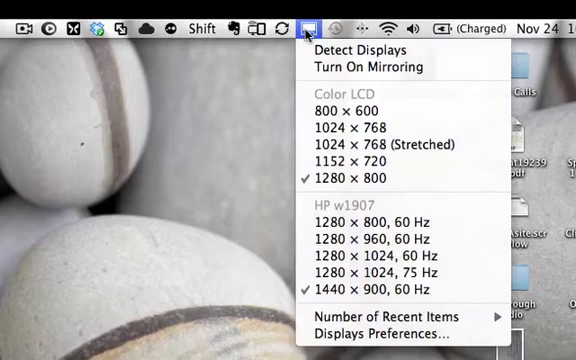
pyautogui.click(283, 56)
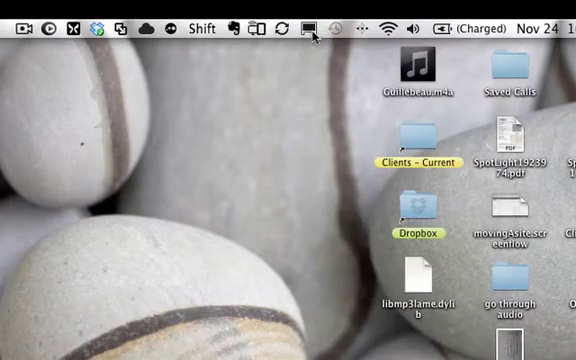
pyautogui.click(309, 28)
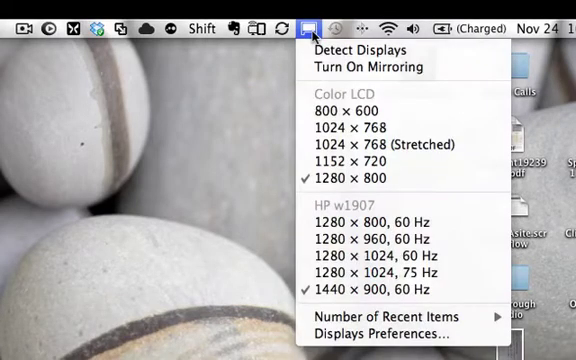
pyautogui.click(376, 334)
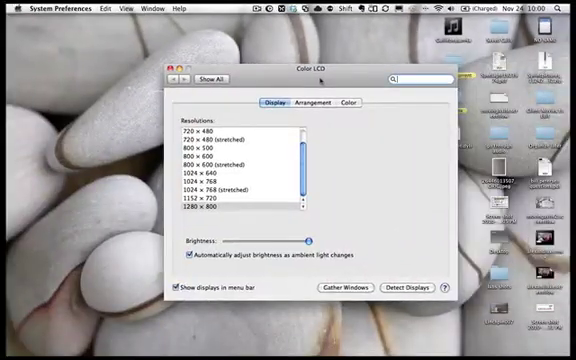
# Step: In the Arrangement tab, drag the white menu bar onto the right-hand external monitor
pyautogui.click(311, 103)
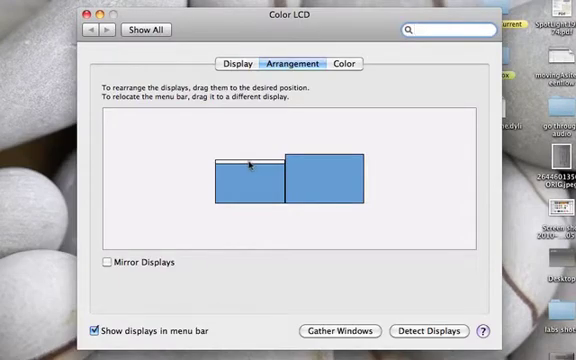
pyautogui.moveTo(250, 163); pyautogui.dragTo(323, 163)
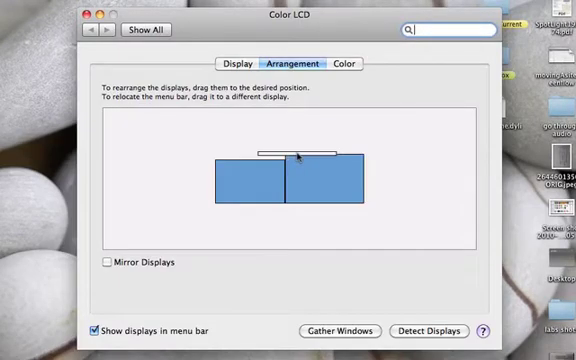